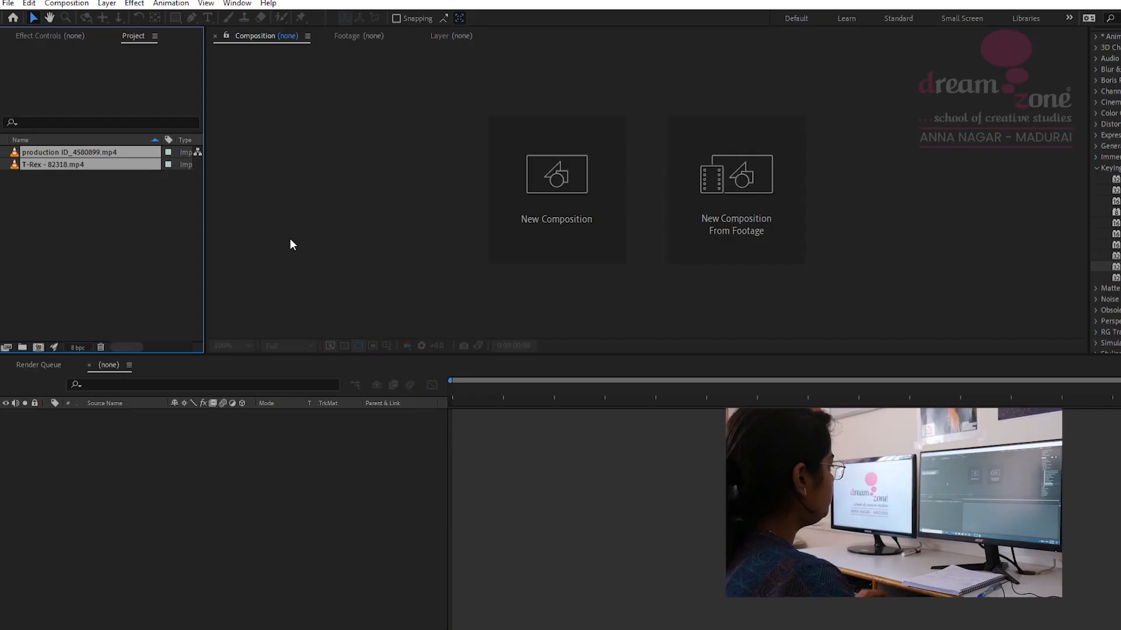
# Step: Create a new composition from the T-Rex - 82318.mp4 footage
pyautogui.click(78, 217)
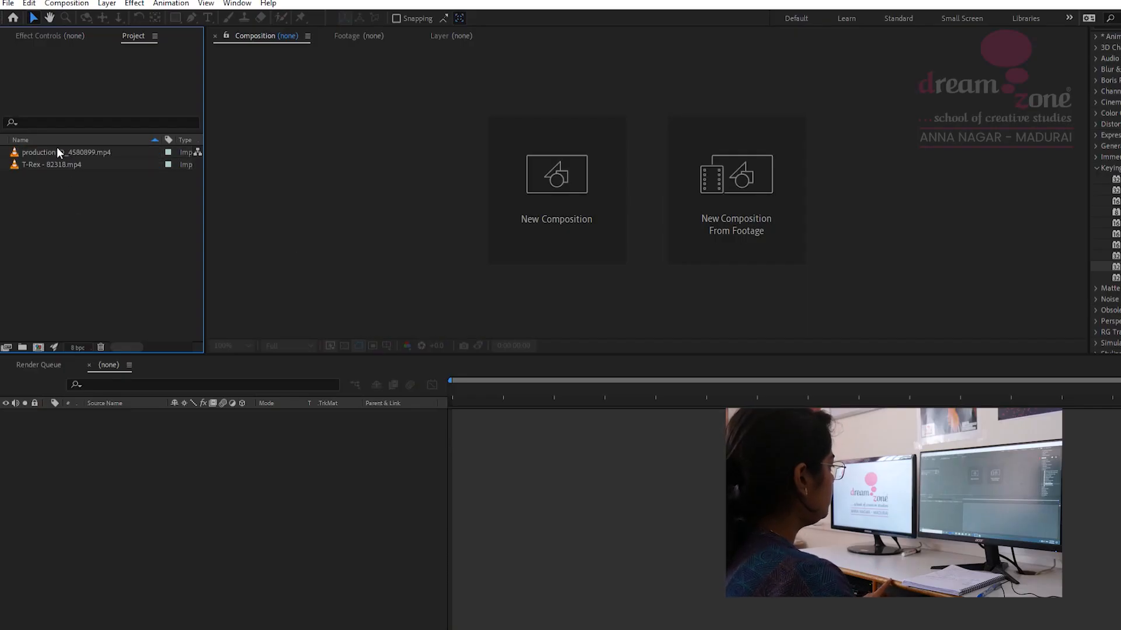
pyautogui.click(57, 164)
pyautogui.moveTo(490, 360); pyautogui.dragTo(534, 430)
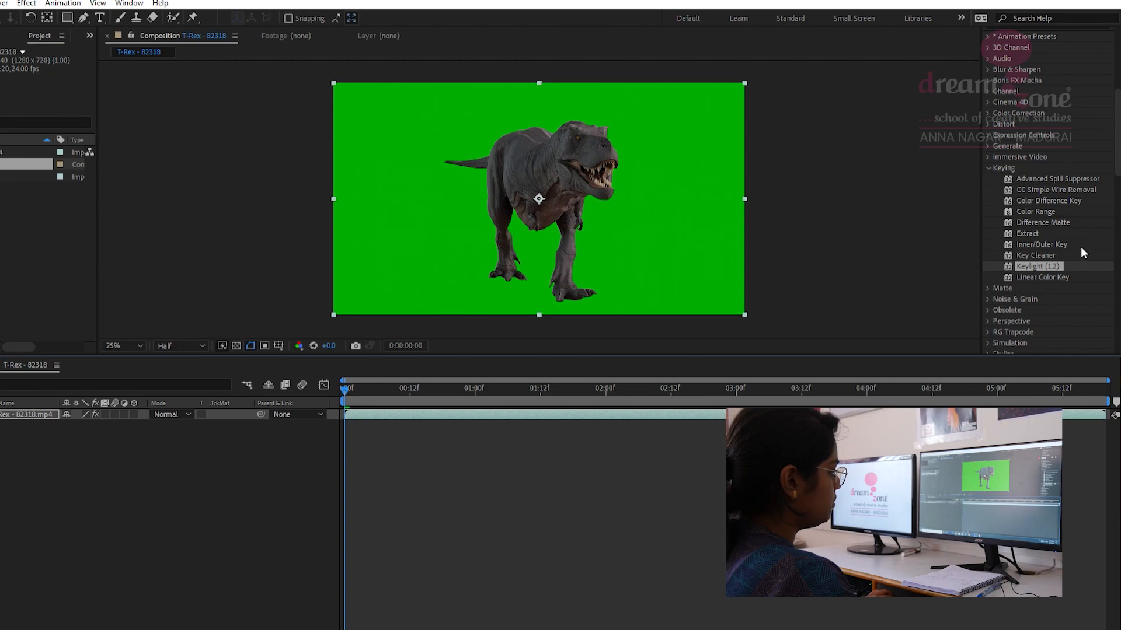
# Step: Apply the Keylight (1.2) effect to the T-Rex layer and sample the green background as its Screen Colour
pyautogui.moveTo(1052, 266); pyautogui.dragTo(951, 401)
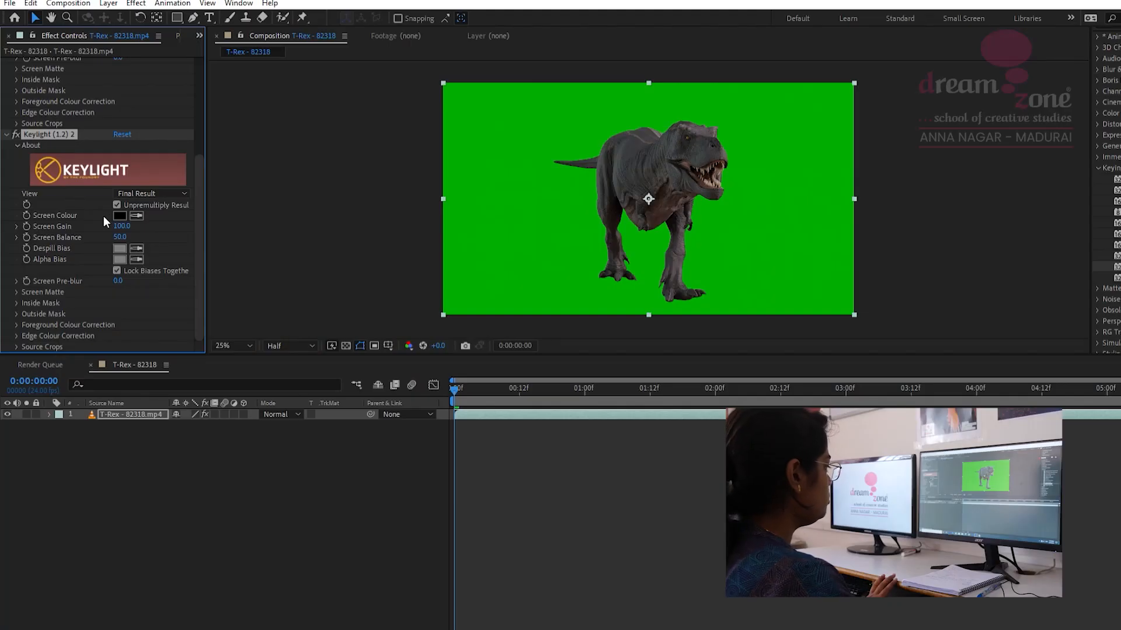
pyautogui.click(136, 215)
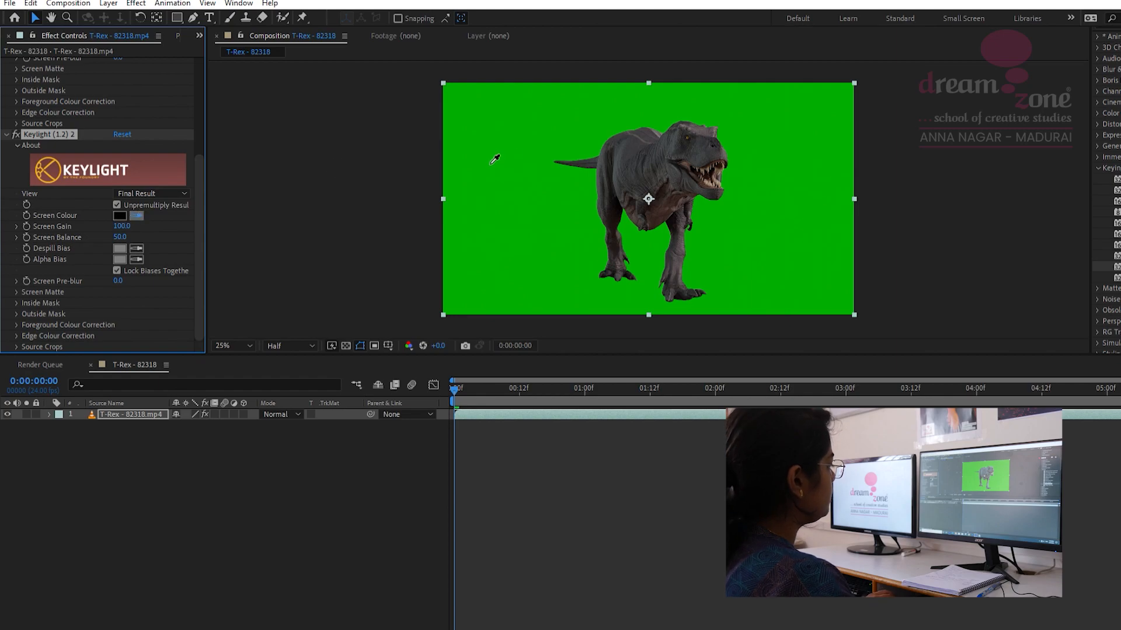
pyautogui.click(514, 186)
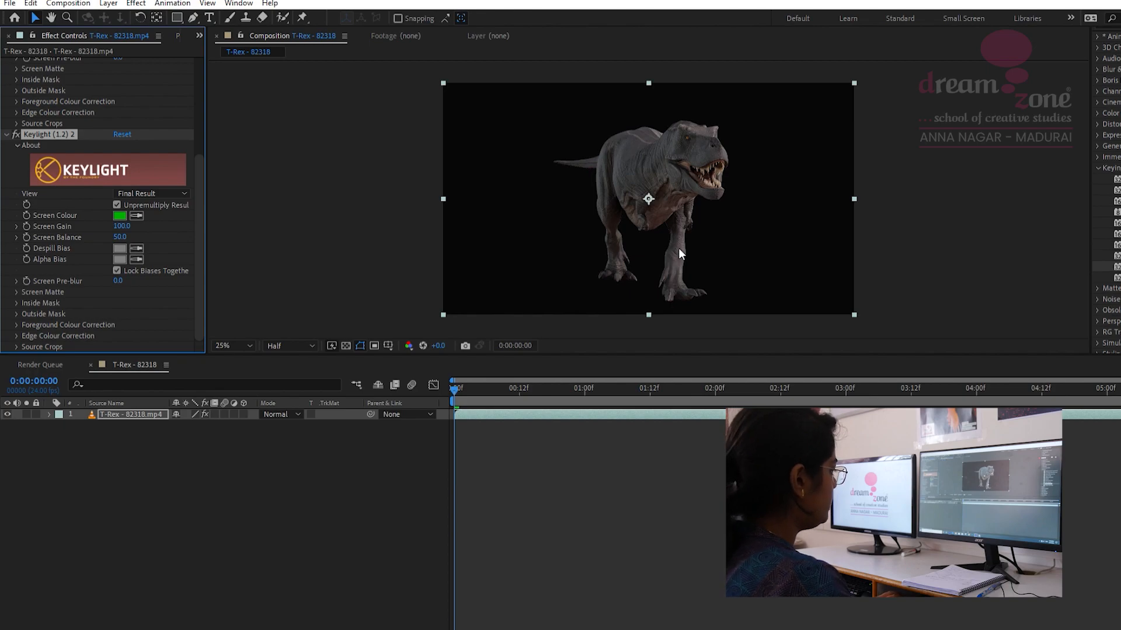
# Step: Inspect the keyed T-Rex's body and edges up close, including during a short playback from the start
pyautogui.scroll(2, 666, 176)
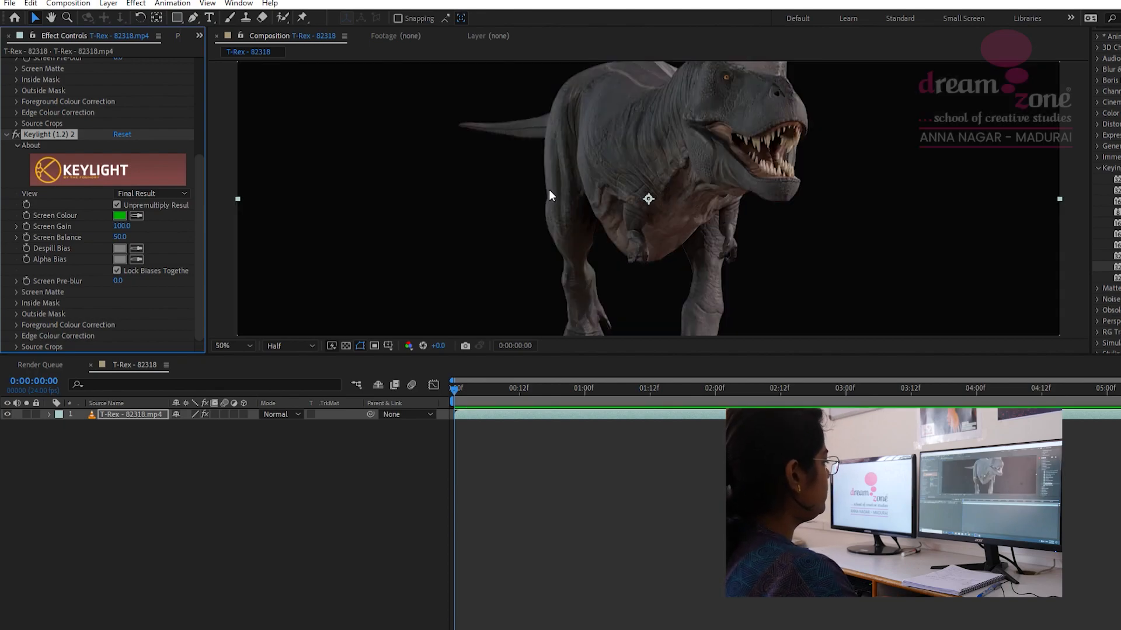
pyautogui.scroll(3, 549, 202)
pyautogui.scroll(-3, 546, 207)
pyautogui.scroll(-2, 546, 206)
pyautogui.scroll(2, 526, 209)
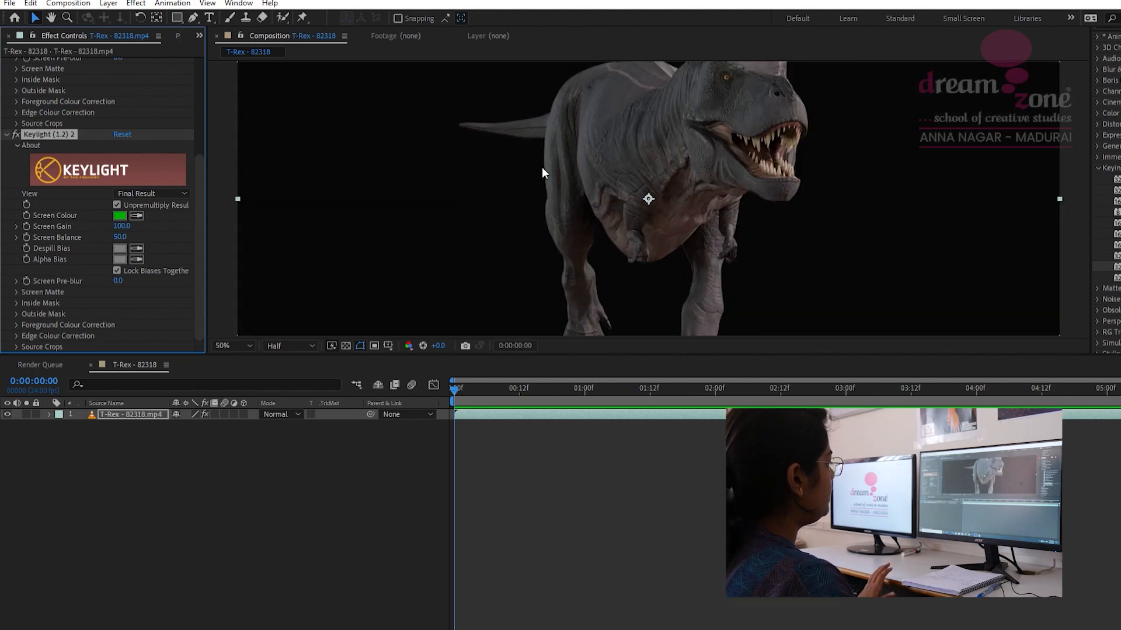
pyautogui.scroll(2, 617, 166)
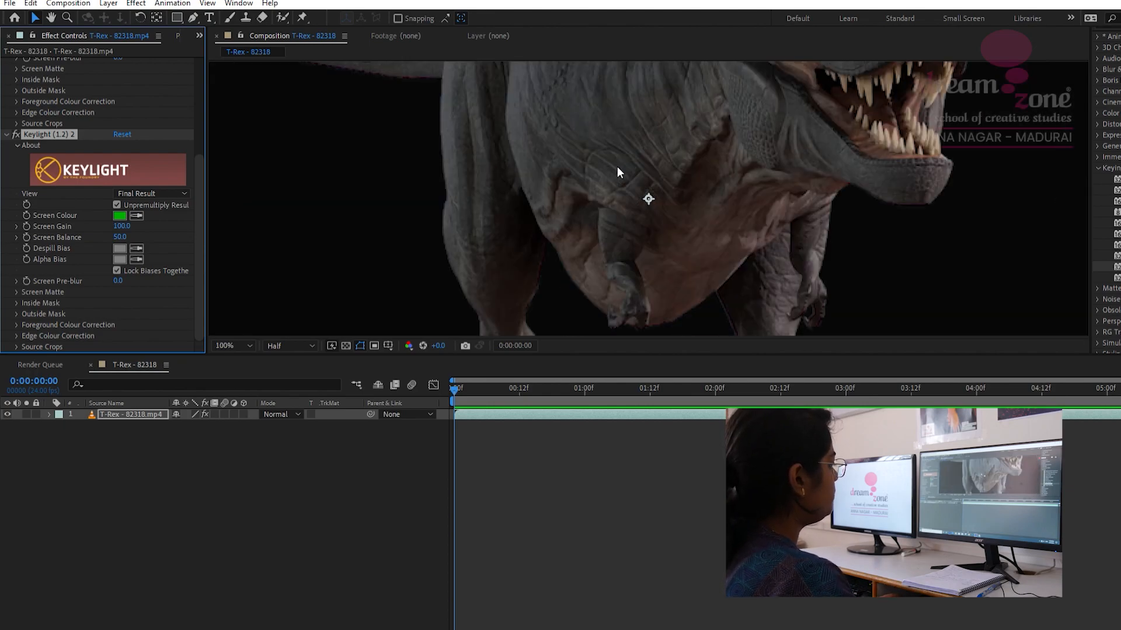
pyautogui.scroll(-1, 618, 166)
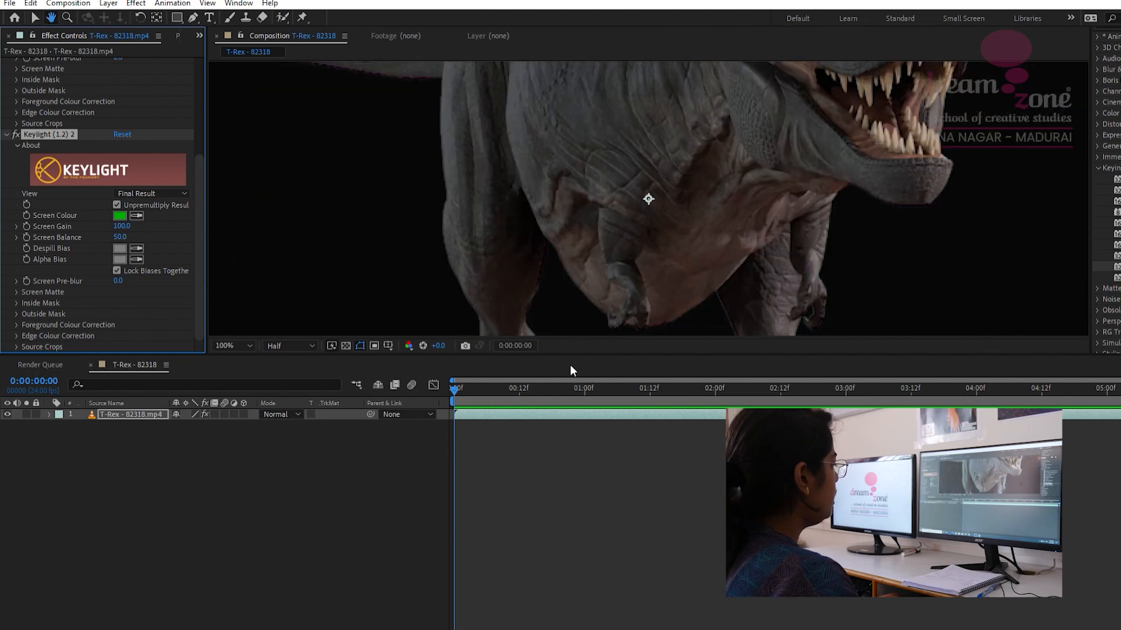
pyautogui.press('space')
pyautogui.press('space')
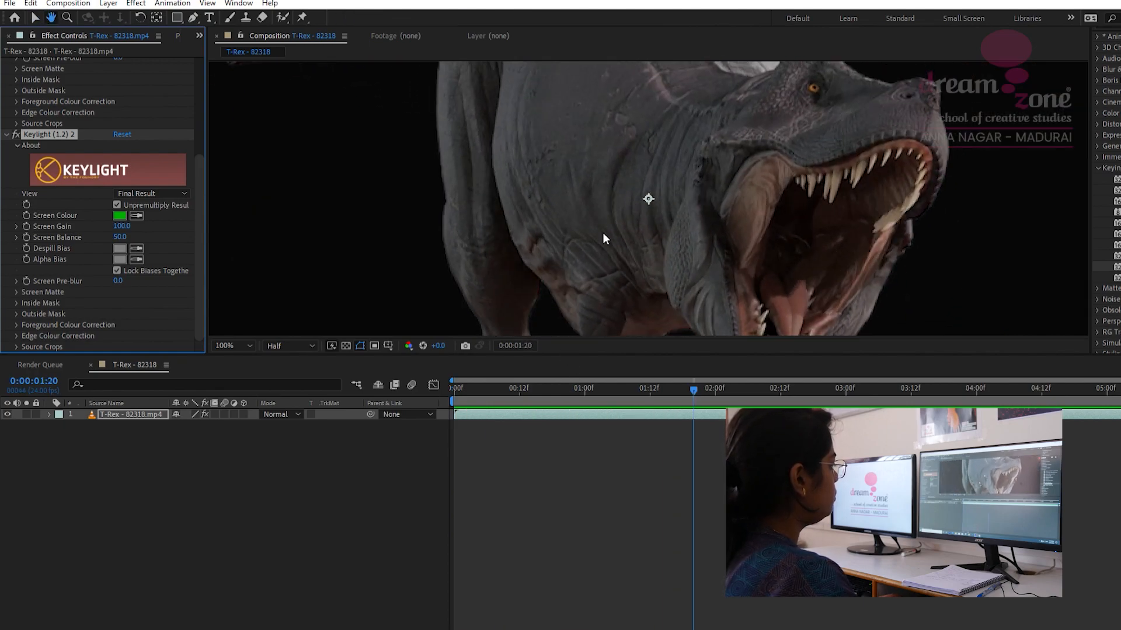
pyautogui.scroll(2, 498, 138)
pyautogui.scroll(-1, 499, 136)
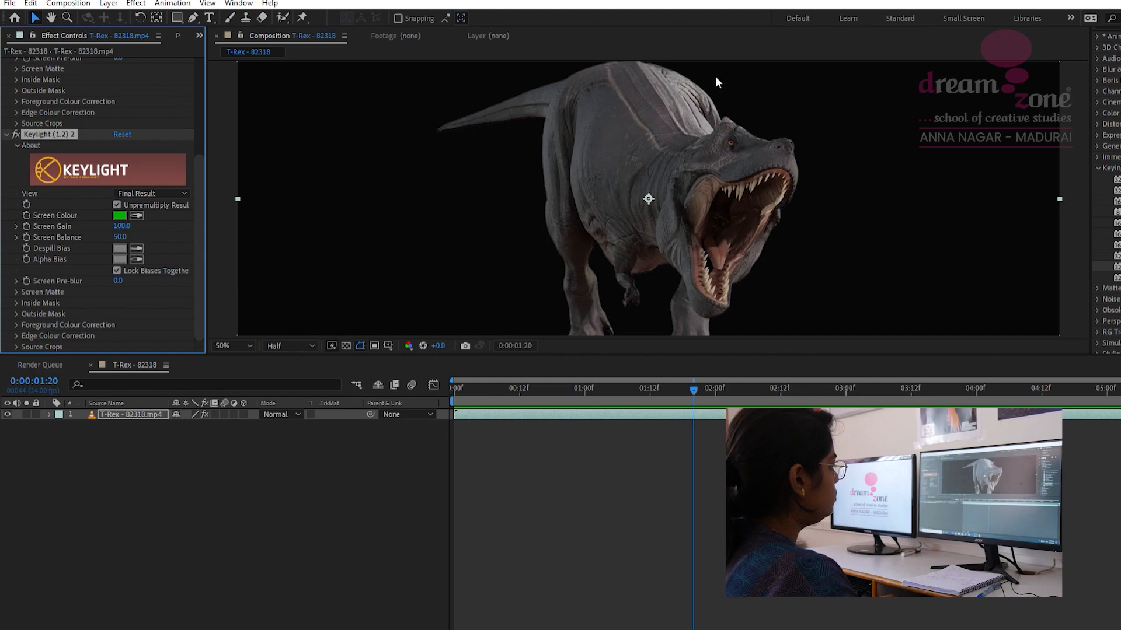
# Step: Check the key around the T-Rex's head, play the clip and shift the layer back toward the frame's centre
pyautogui.moveTo(736, 103); pyautogui.dragTo(611, 169)
pyautogui.scroll(1, 611, 170)
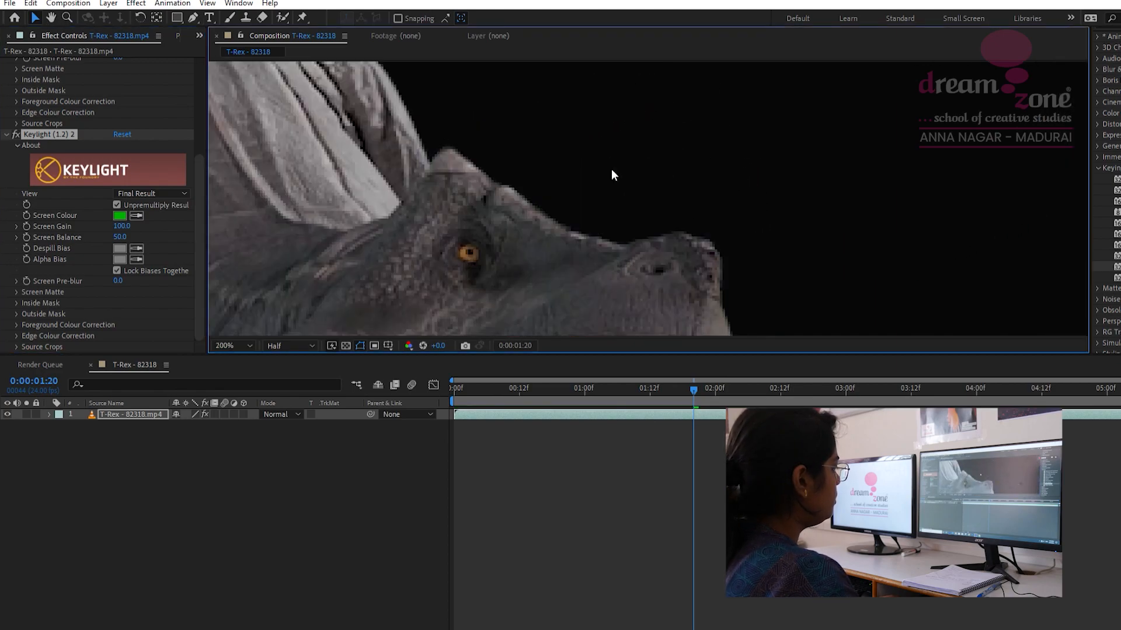
pyautogui.scroll(-4, 611, 169)
pyautogui.press('space')
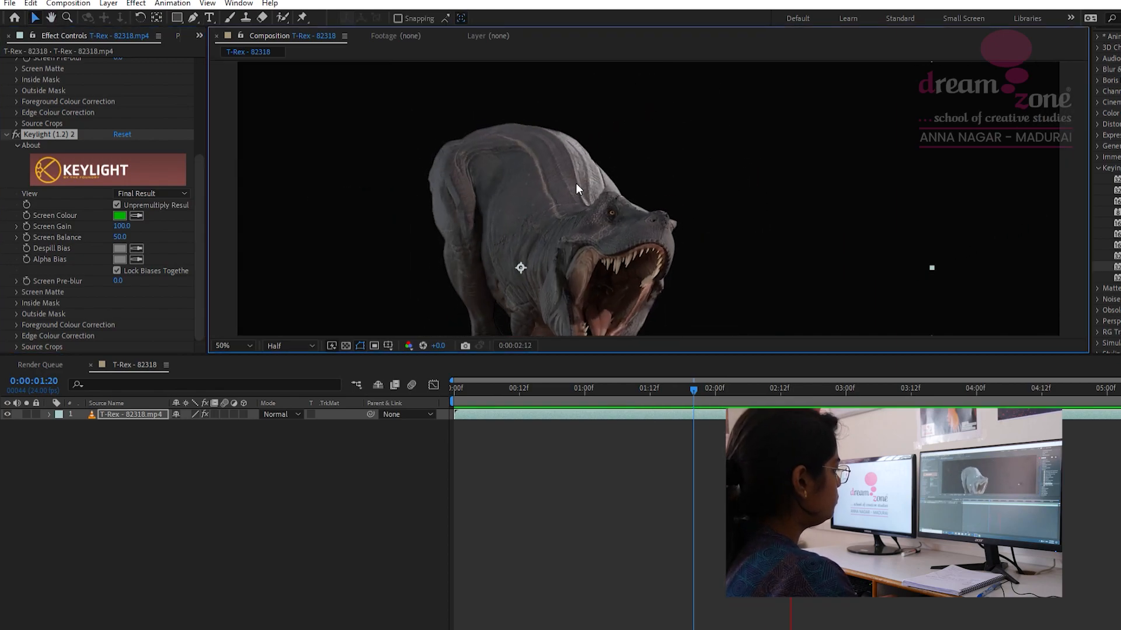
pyautogui.scroll(-2, 539, 169)
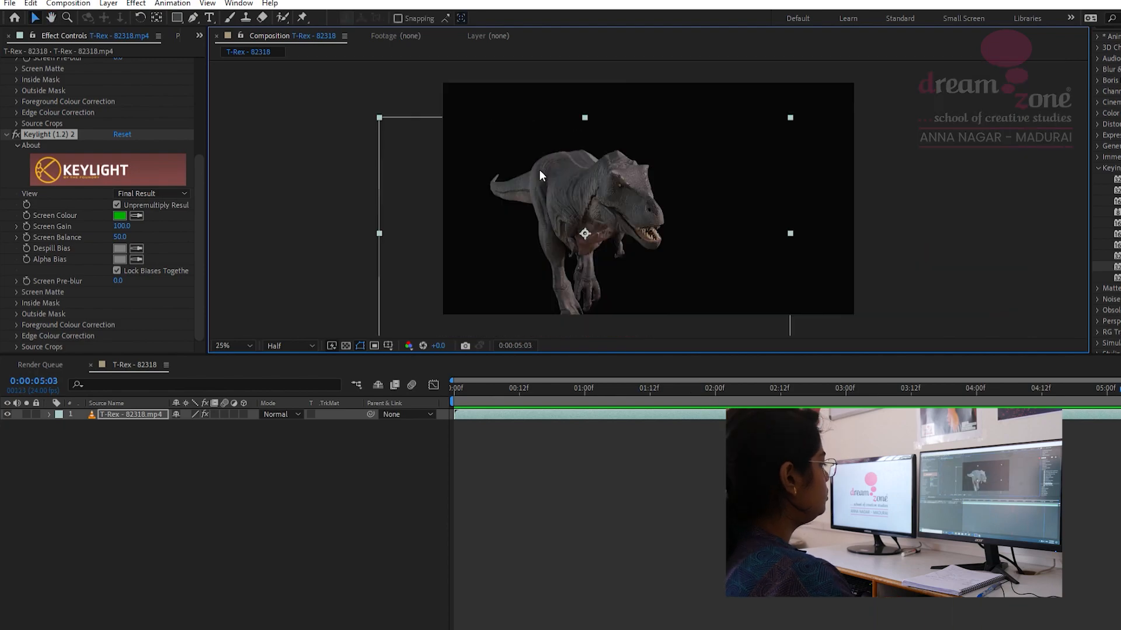
pyautogui.moveTo(621, 187); pyautogui.dragTo(675, 169)
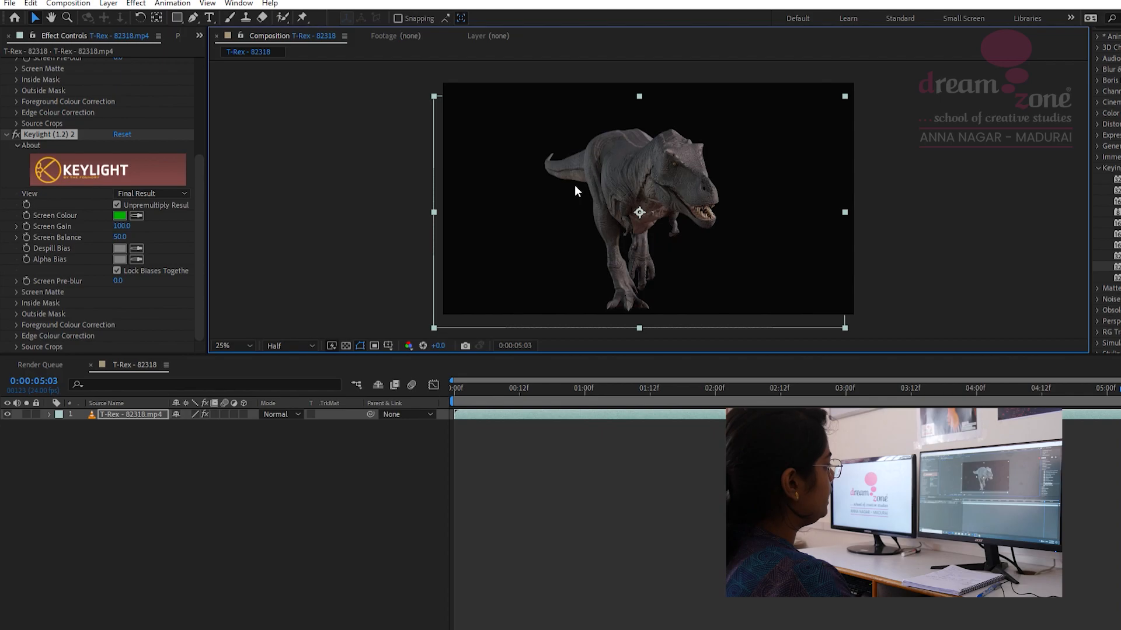
pyautogui.scroll(2, 99, 123)
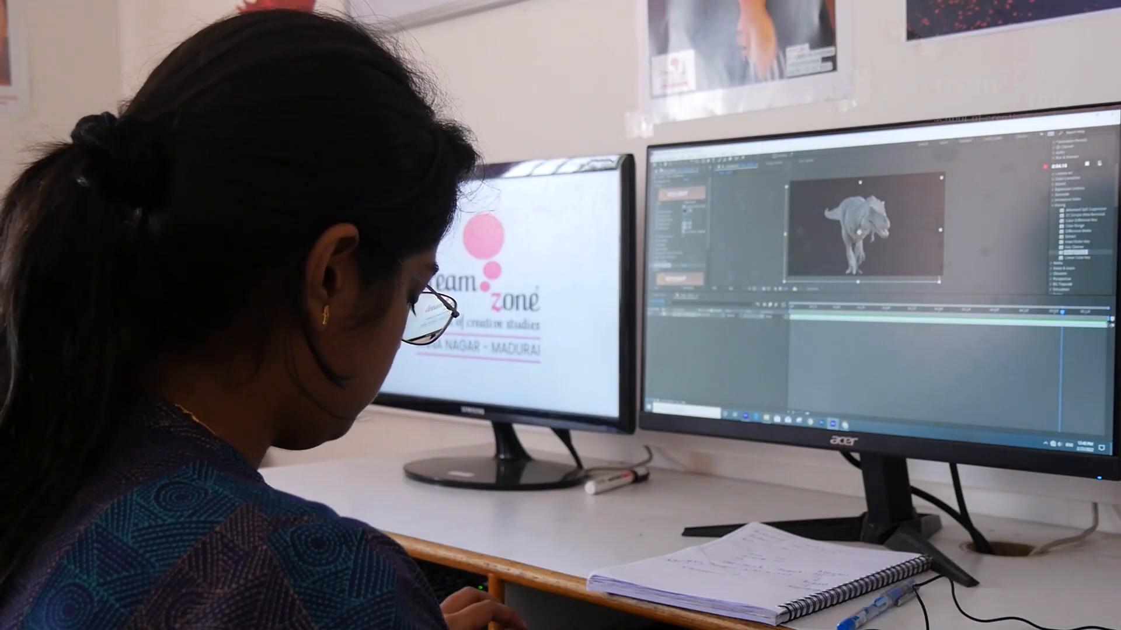
# Step: Import the forest road clip production ID_4580899.mp4 and add it beneath the T-Rex layer, fitted to the composition
pyautogui.hotkey('ctrl', 'i')
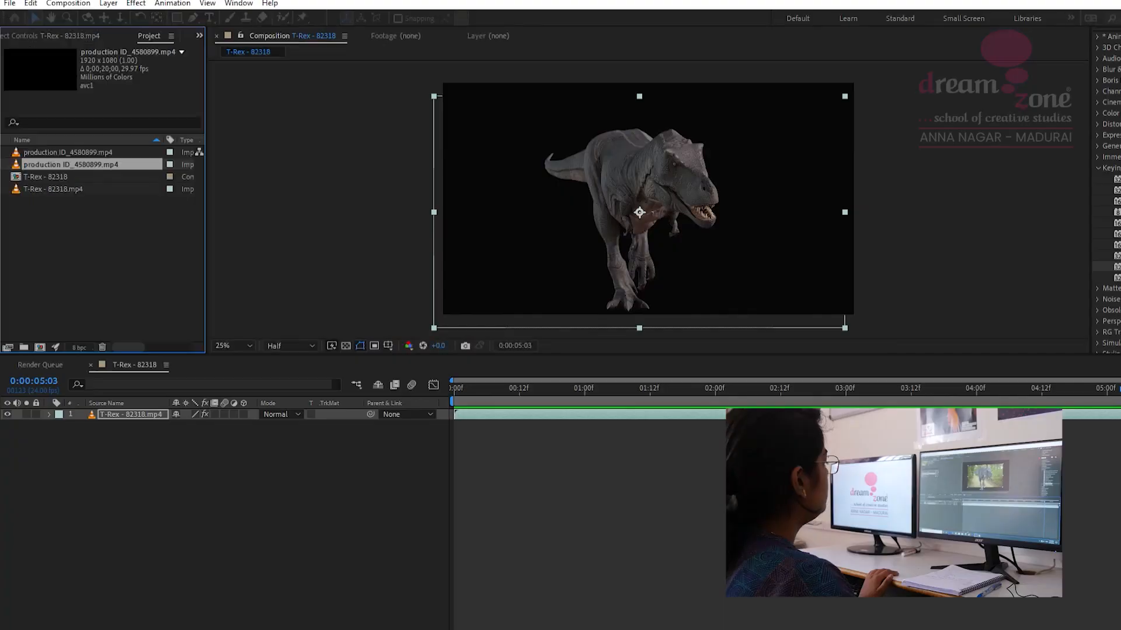
pyautogui.click(169, 166)
pyautogui.moveTo(120, 165); pyautogui.dragTo(246, 421)
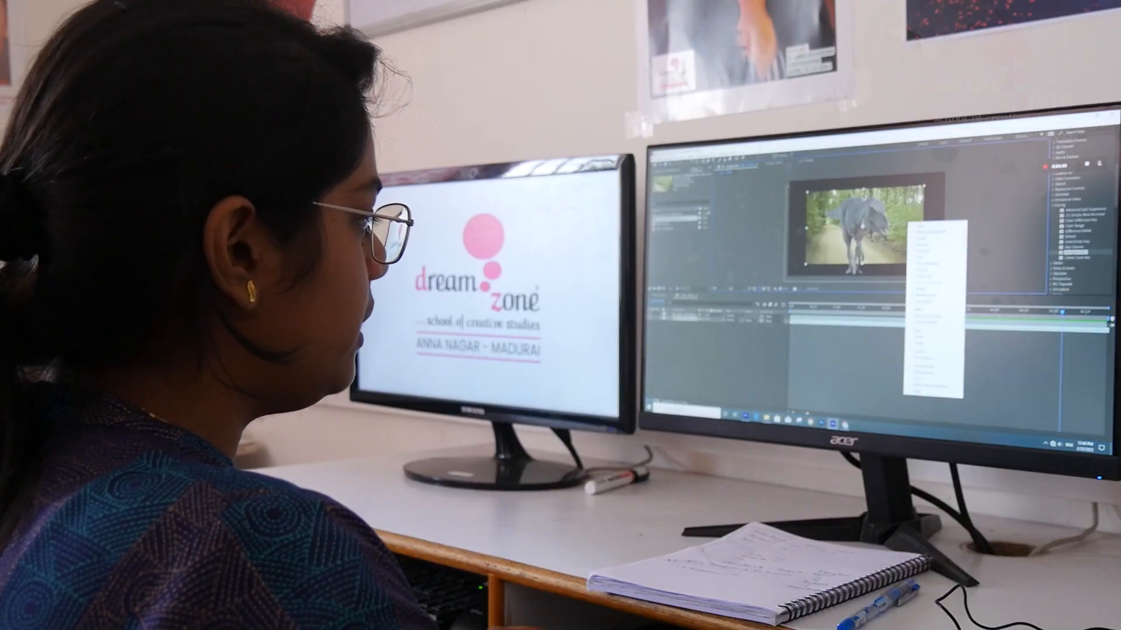
pyautogui.moveTo(936, 251)
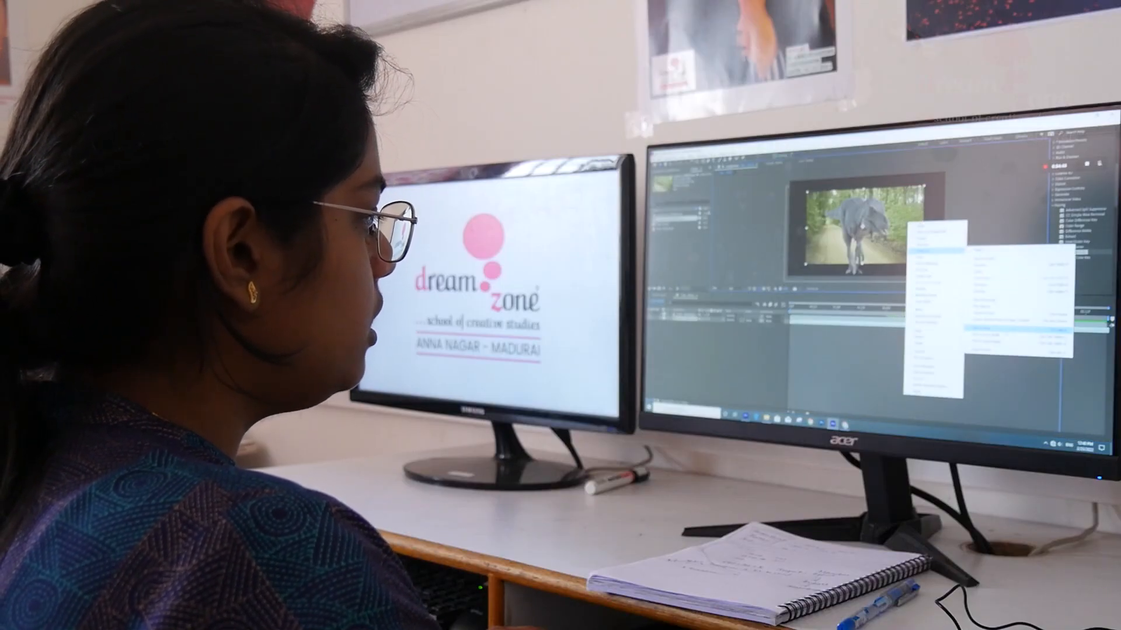
pyautogui.click(1004, 332)
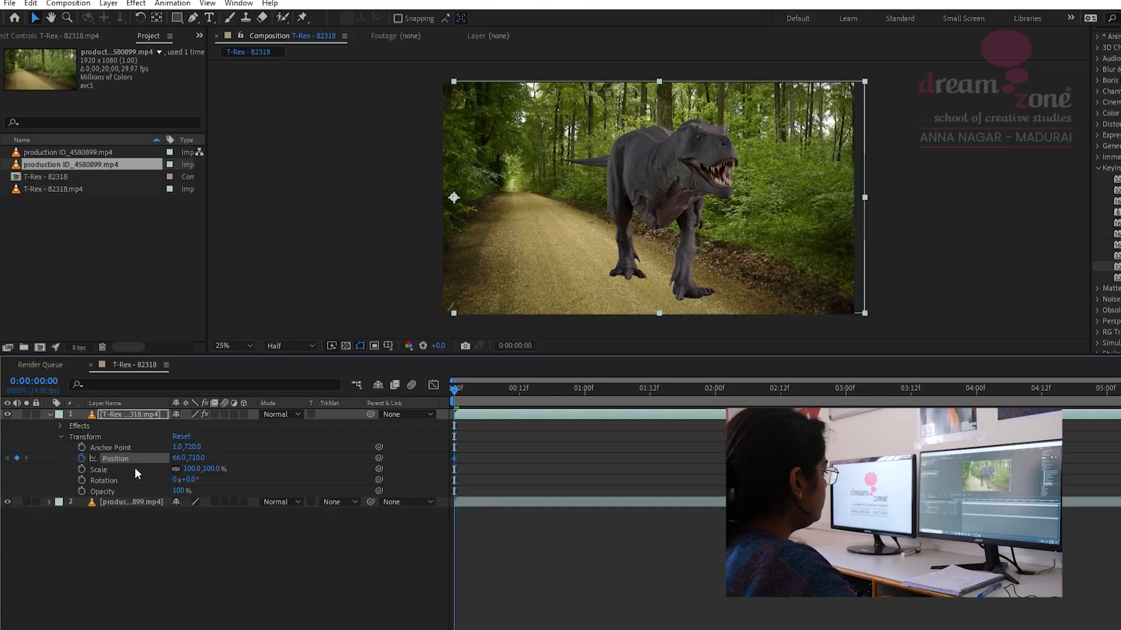
# Step: Enable keyframing for the T-Rex layer's Anchor Point and Scale at 0:00:00:00
pyautogui.click(16, 434)
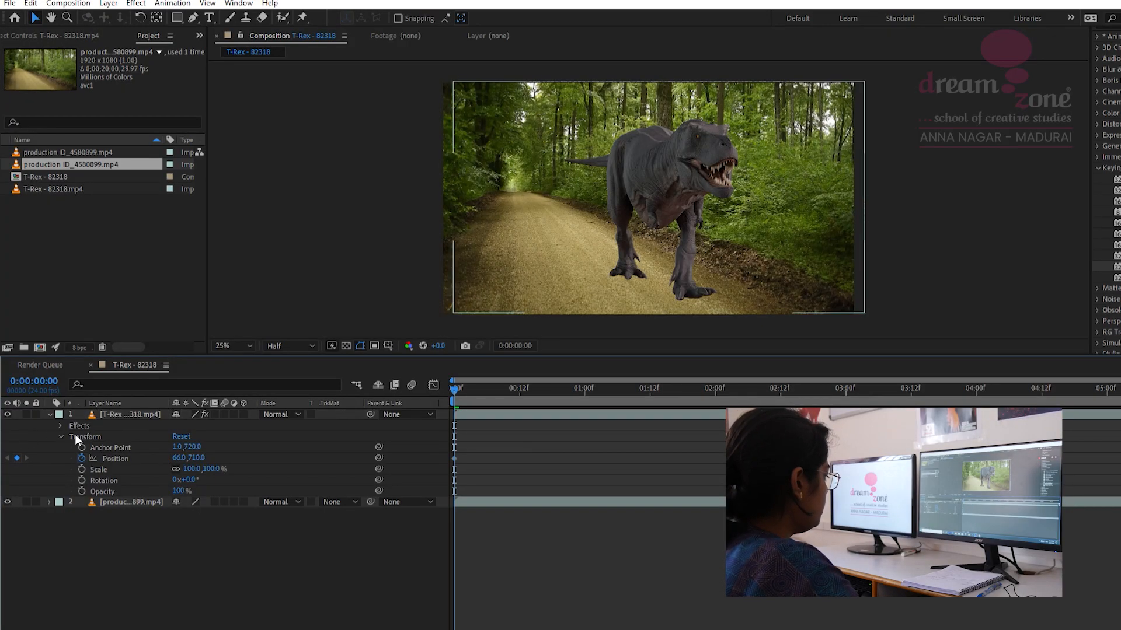
pyautogui.click(81, 447)
pyautogui.click(82, 468)
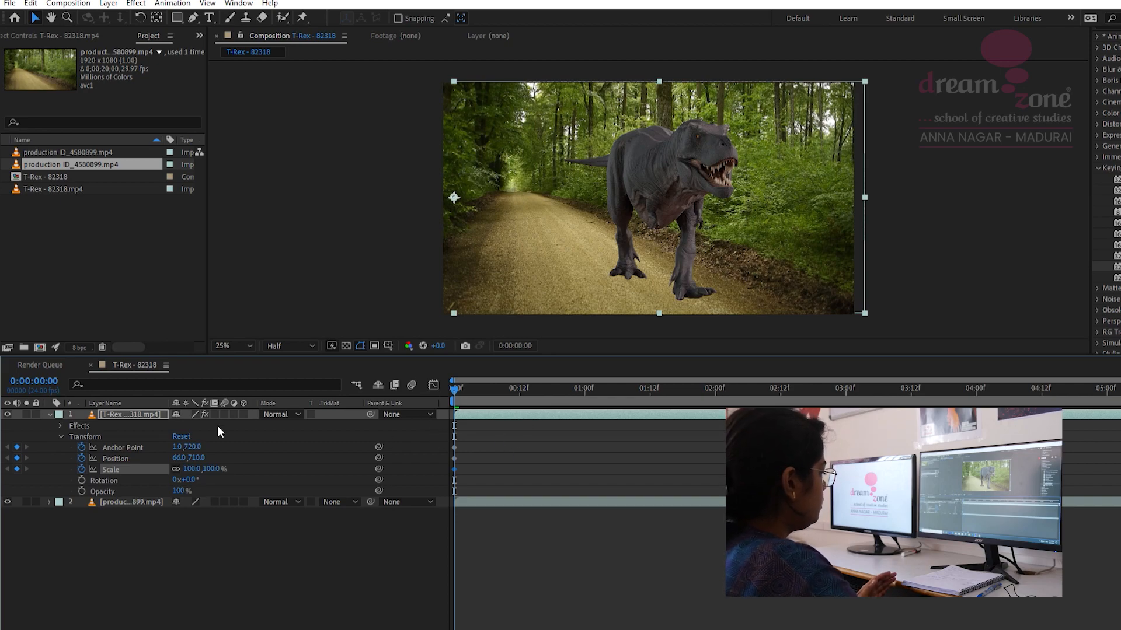
# Step: Set the T-Rex layer's Anchor Point to 1854, 901 at 0:00:00:00
pyautogui.click(186, 446)
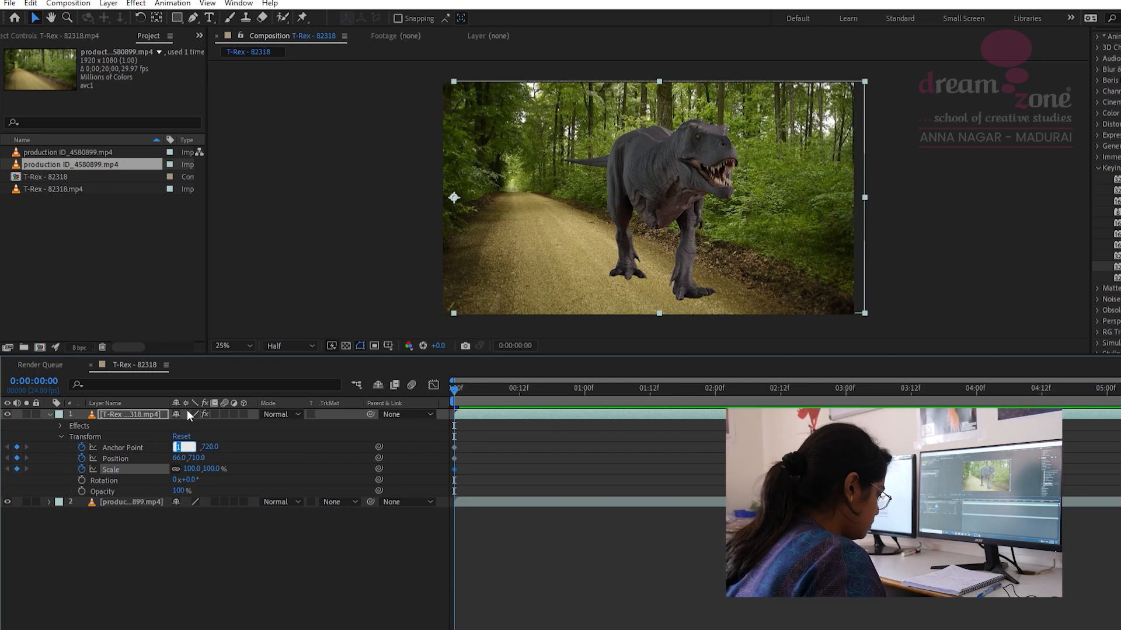
pyautogui.write('1')
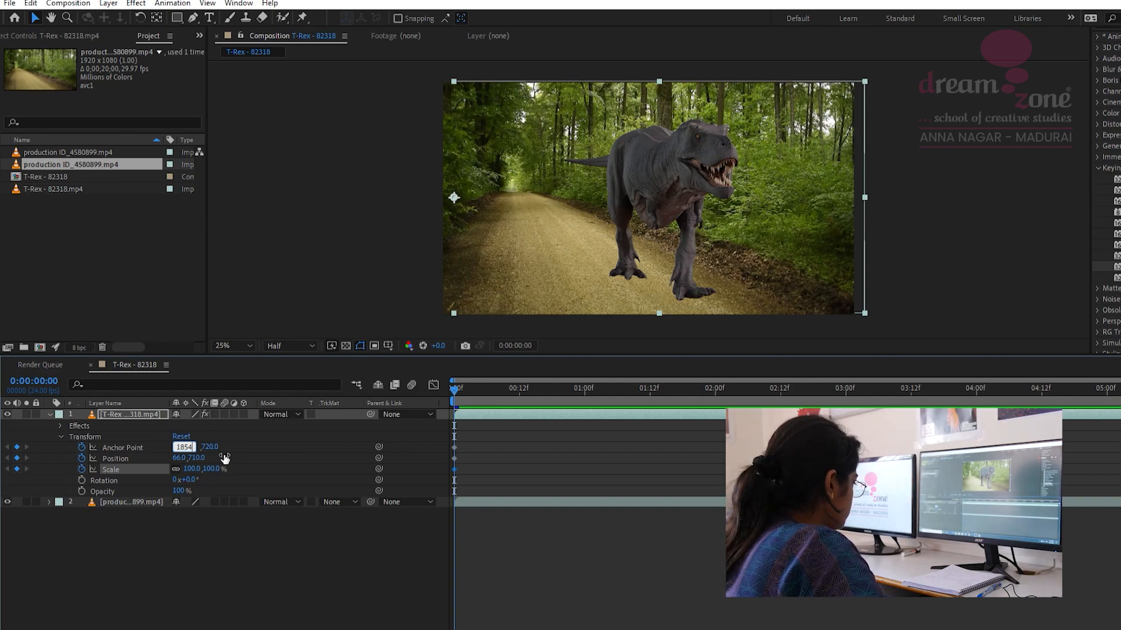
pyautogui.press('Tab')
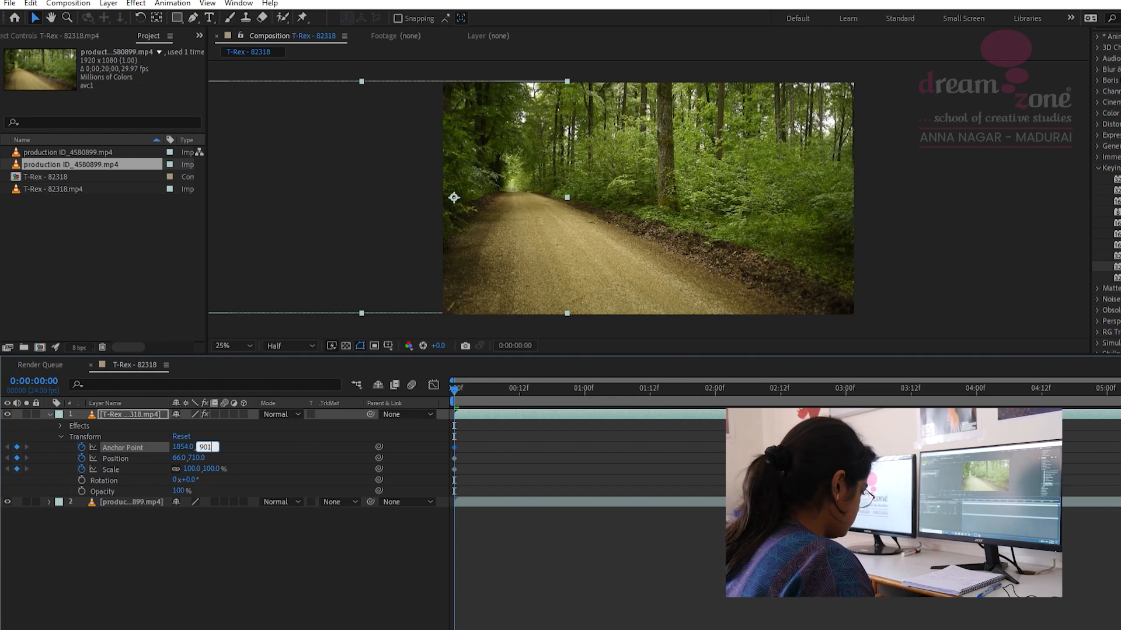
pyautogui.press('Tab')
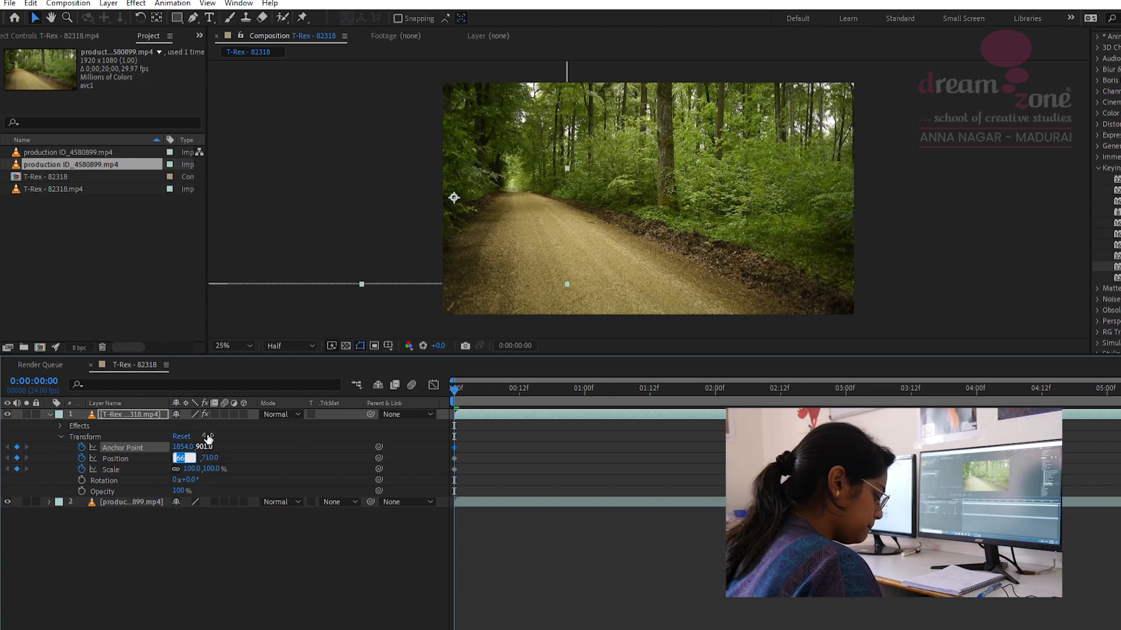
# Step: Set the T-Rex layer's Position to 888, 701 and its Scale to 56% at 0:00:00:00
pyautogui.write('888')
pyautogui.press('Tab')
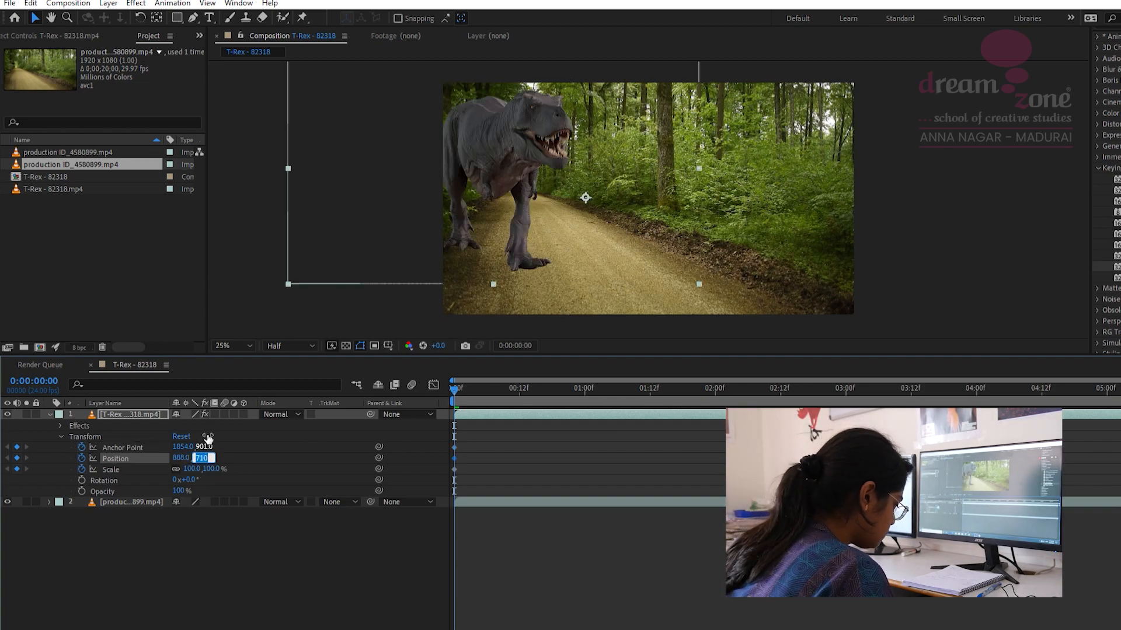
pyautogui.write('70')
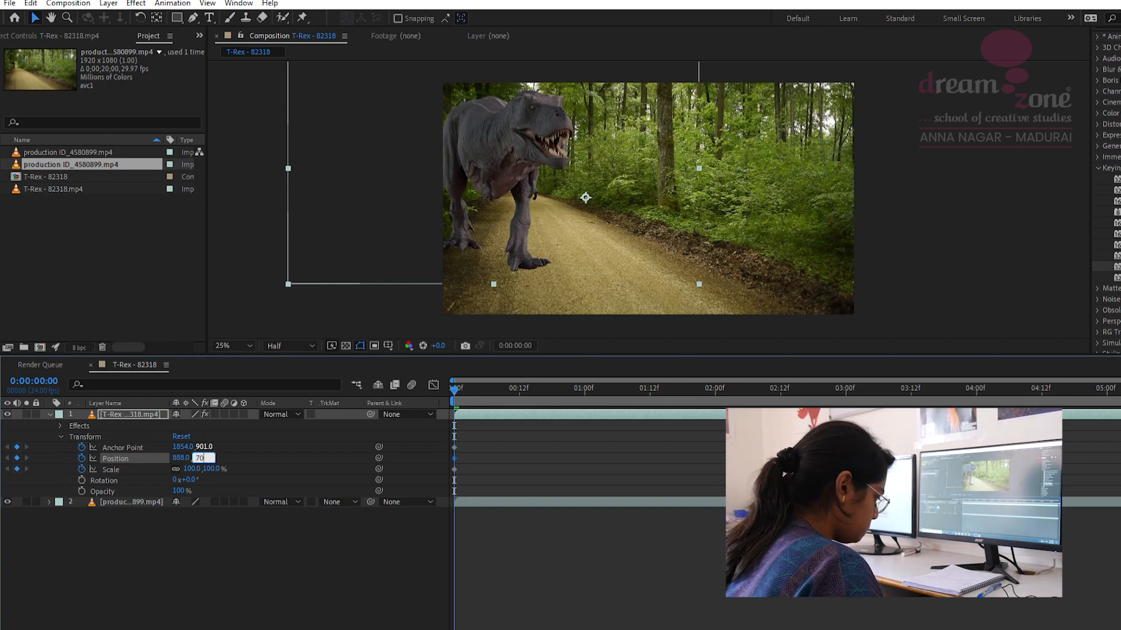
pyautogui.write('1')
pyautogui.press('Tab')
pyautogui.write('56')
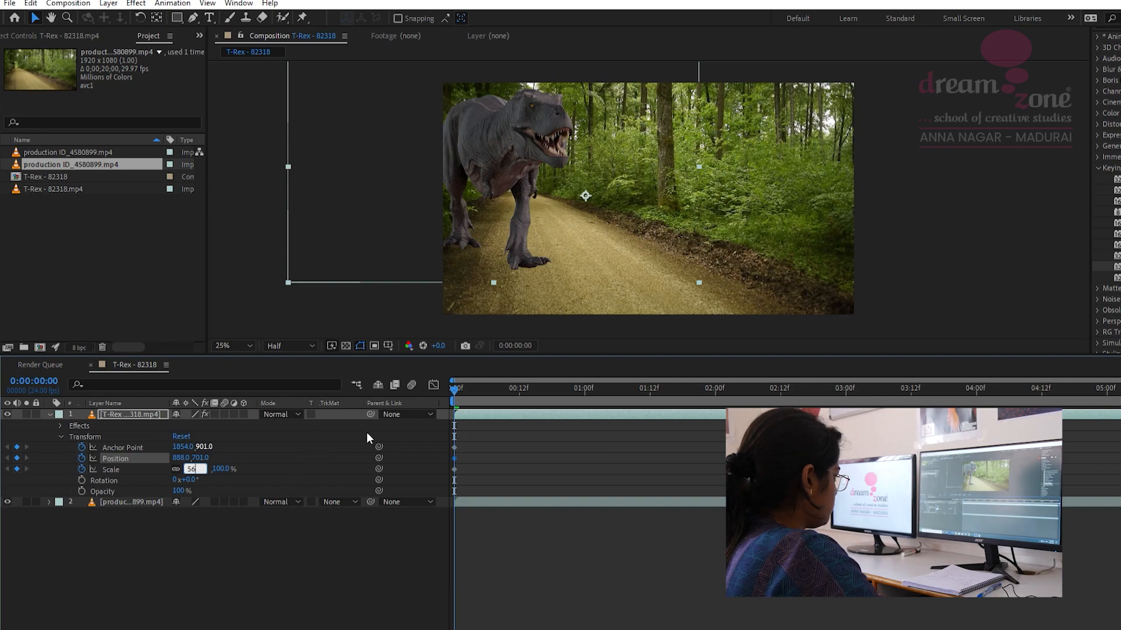
pyautogui.click(264, 491)
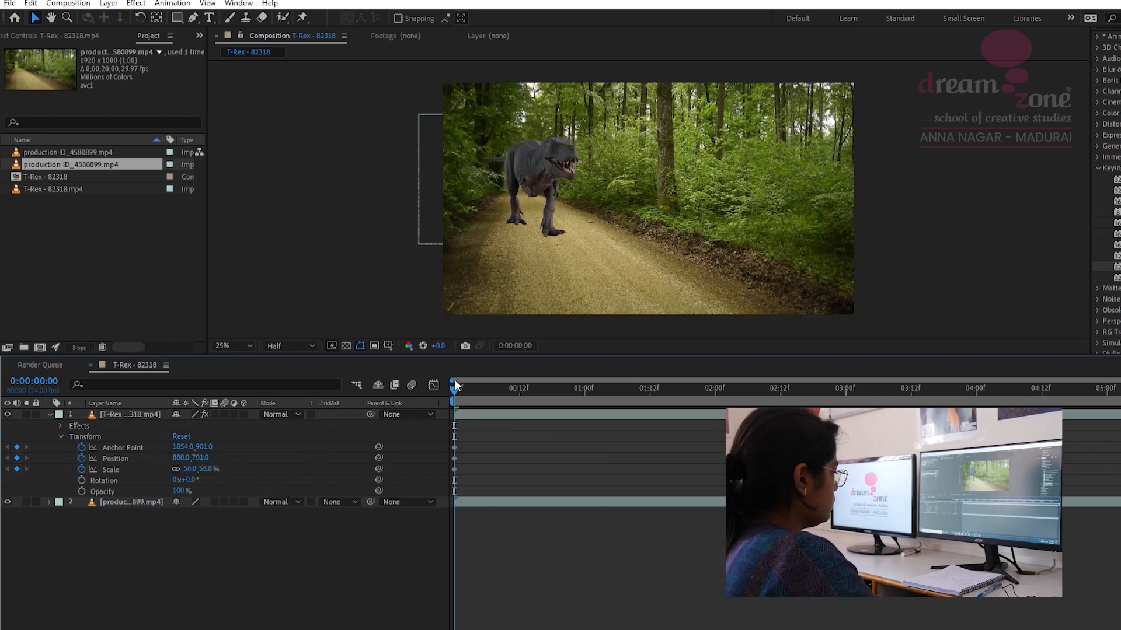
# Step: Preview the composite from the start, and add Anchor Point, Position and Scale keyframes to the T-Rex layer at 0:00:03:12
pyautogui.press('space')
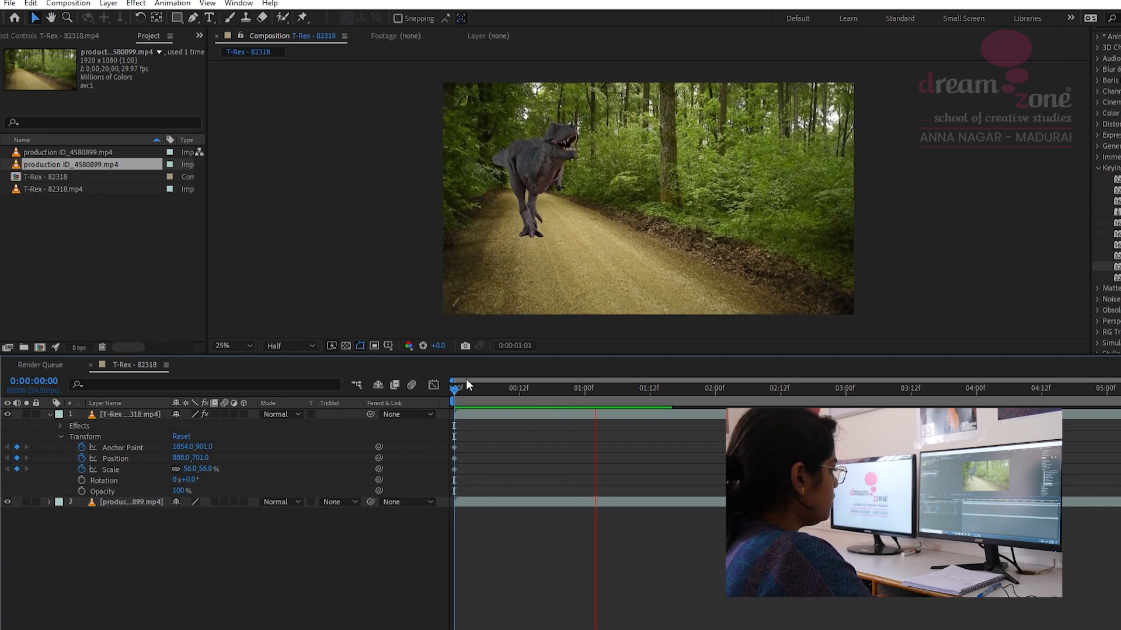
pyautogui.press('space')
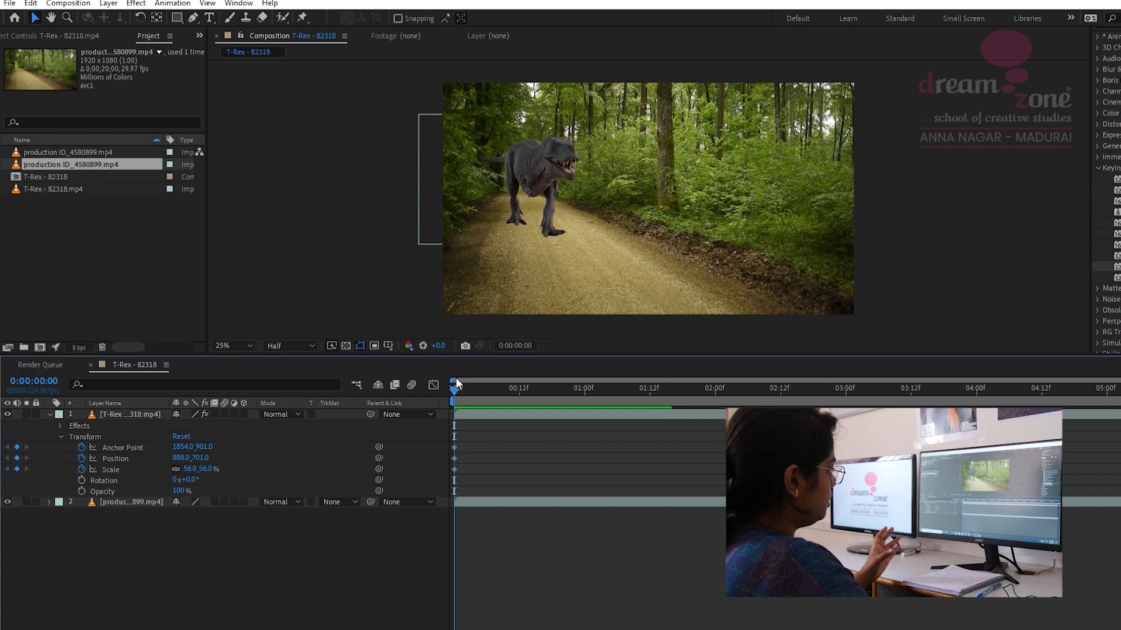
pyautogui.moveTo(456, 381); pyautogui.dragTo(911, 388)
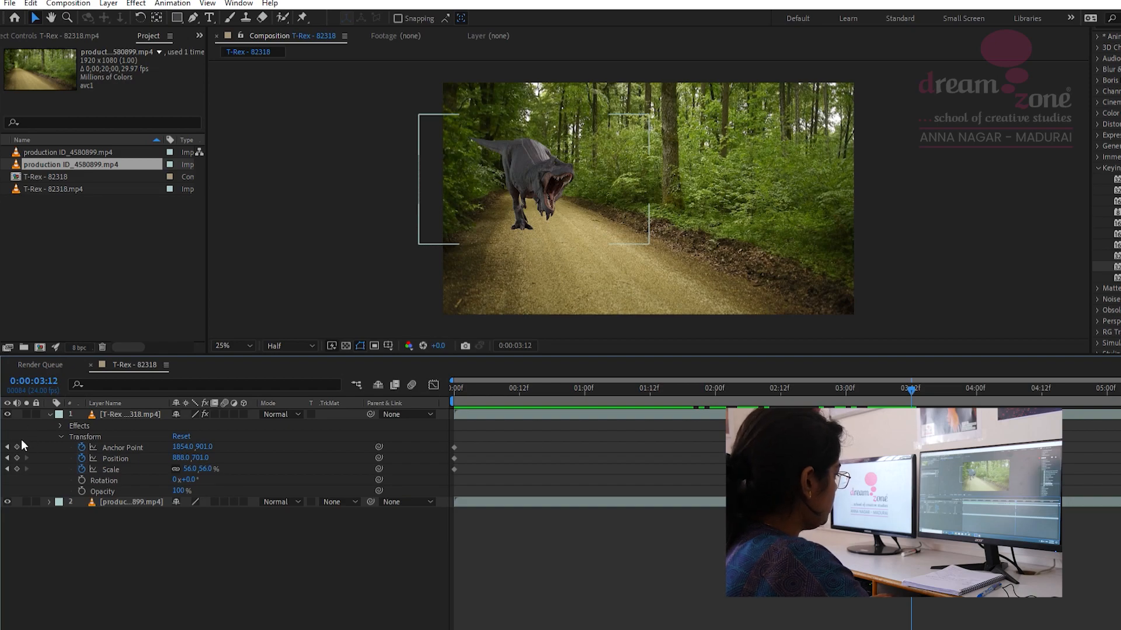
pyautogui.click(17, 447)
pyautogui.click(17, 458)
pyautogui.click(17, 469)
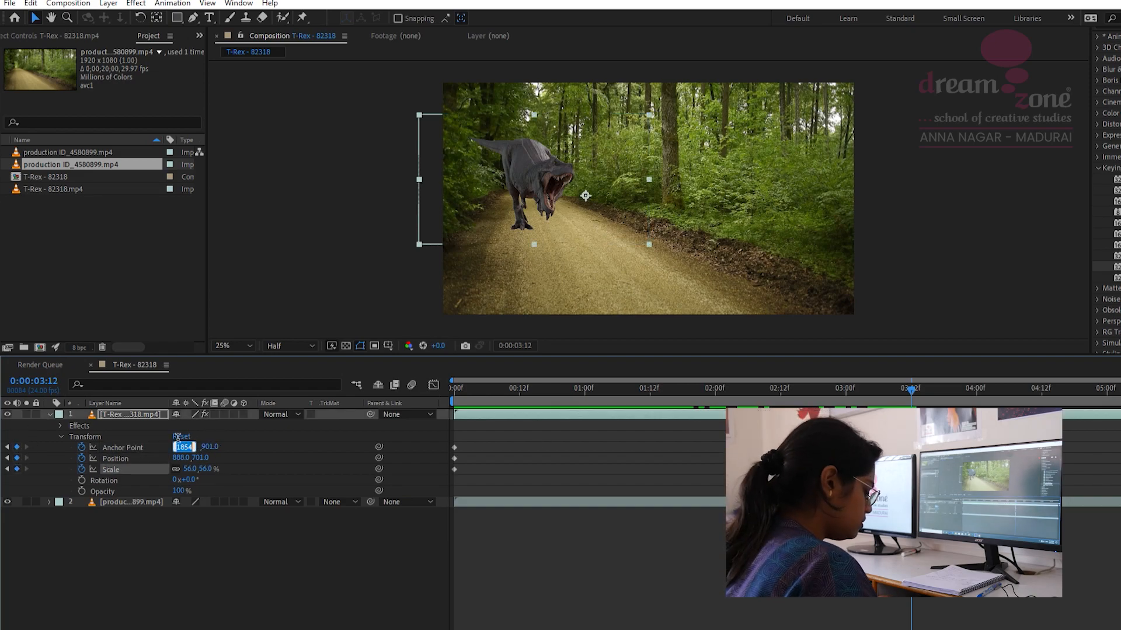
# Step: Set the T-Rex layer's Anchor Point to 1854, 958 and its Position to 1895, 953 at 0:00:03:12
pyautogui.write('1854')
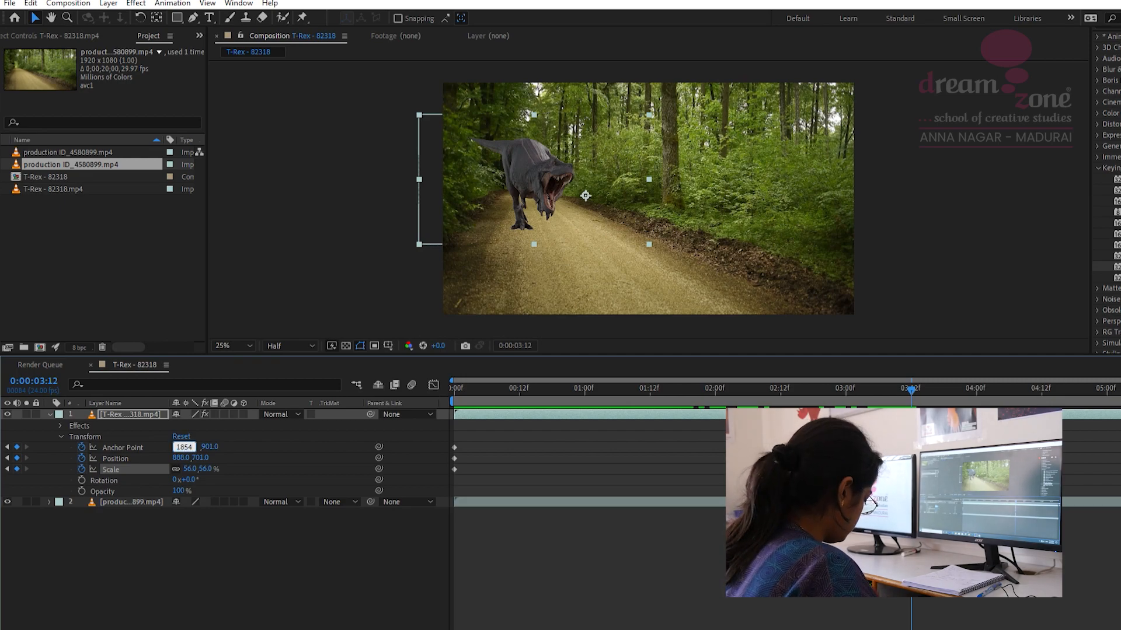
pyautogui.press('Tab')
pyautogui.write('95')
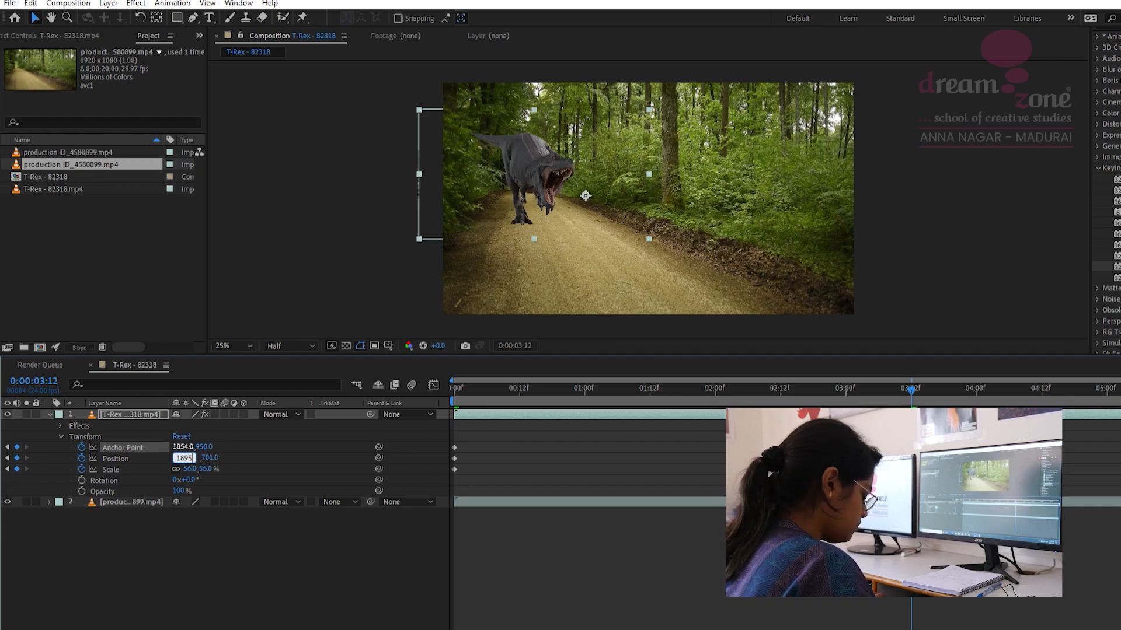
pyautogui.press('Tab')
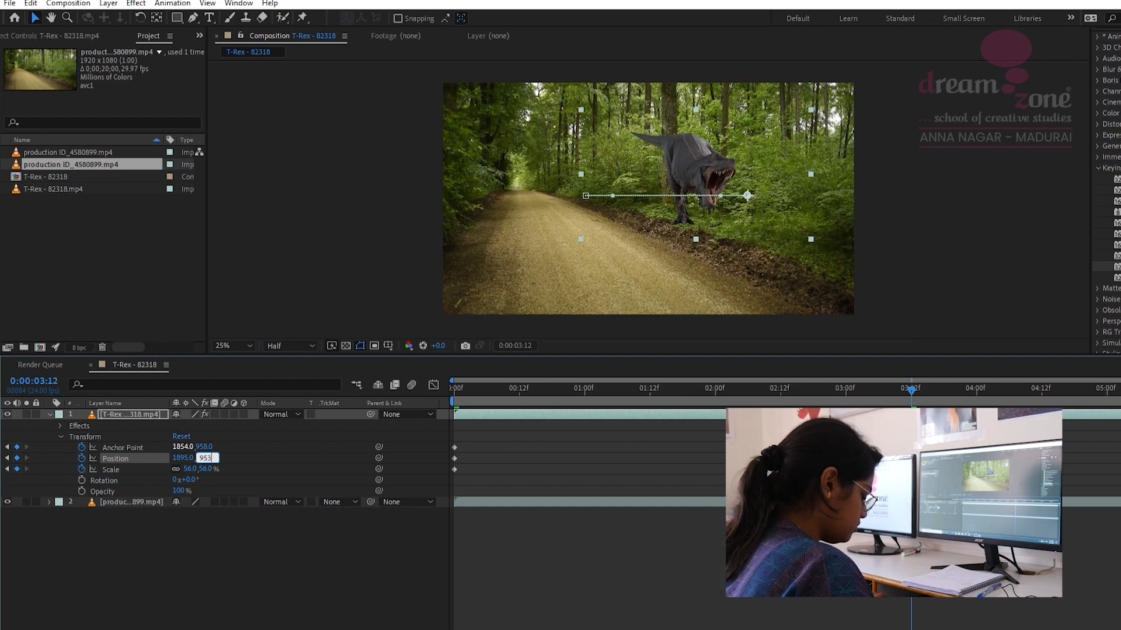
pyautogui.press('Tab')
# Step: Set the T-Rex layer's Scale to 110% at 0:00:03:12
pyautogui.write('1')
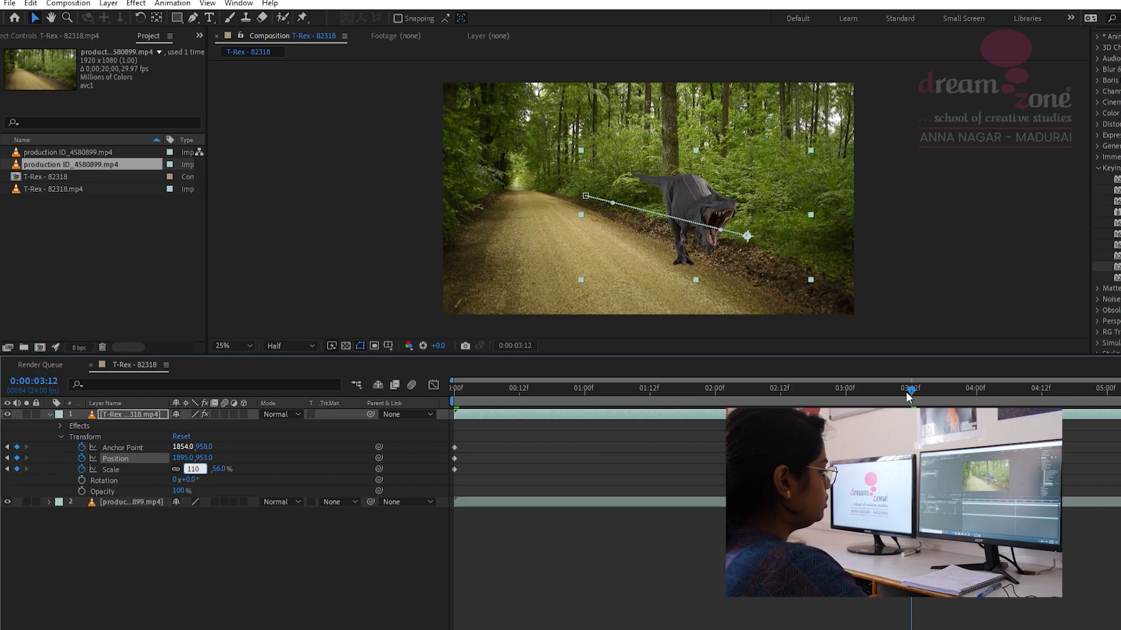
pyautogui.write('10')
pyautogui.press('Return')
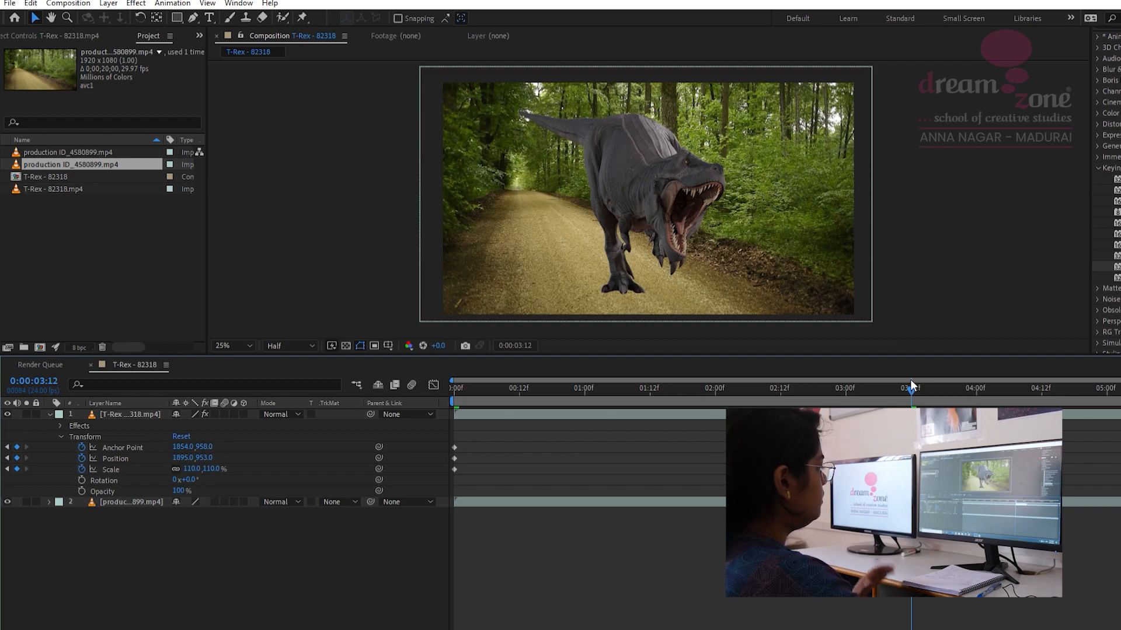
# Step: Return to 0:00:00:00 and preview the T-Rex's animated movement and growth along the forest road
pyautogui.moveTo(909, 379); pyautogui.dragTo(404, 353)
pyautogui.press('space')
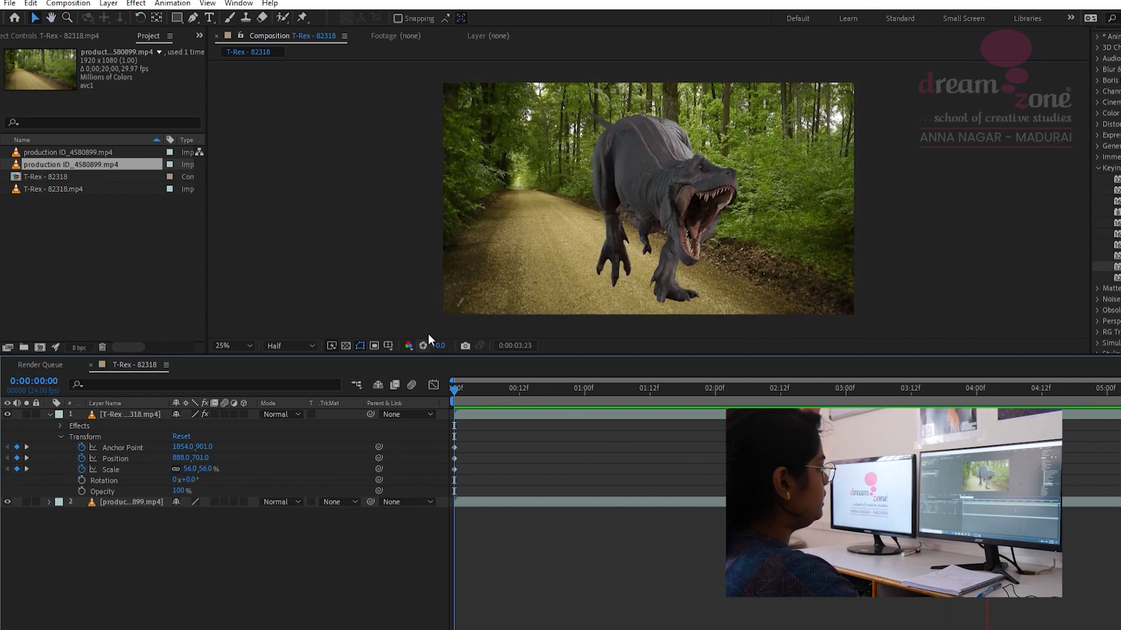
pyautogui.press('space')
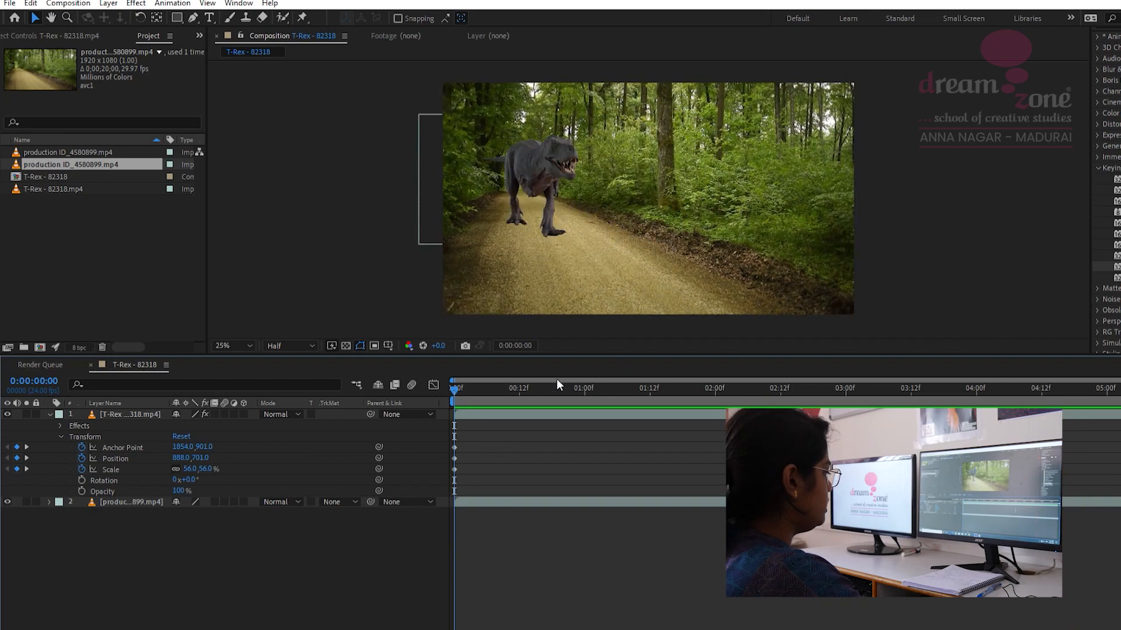